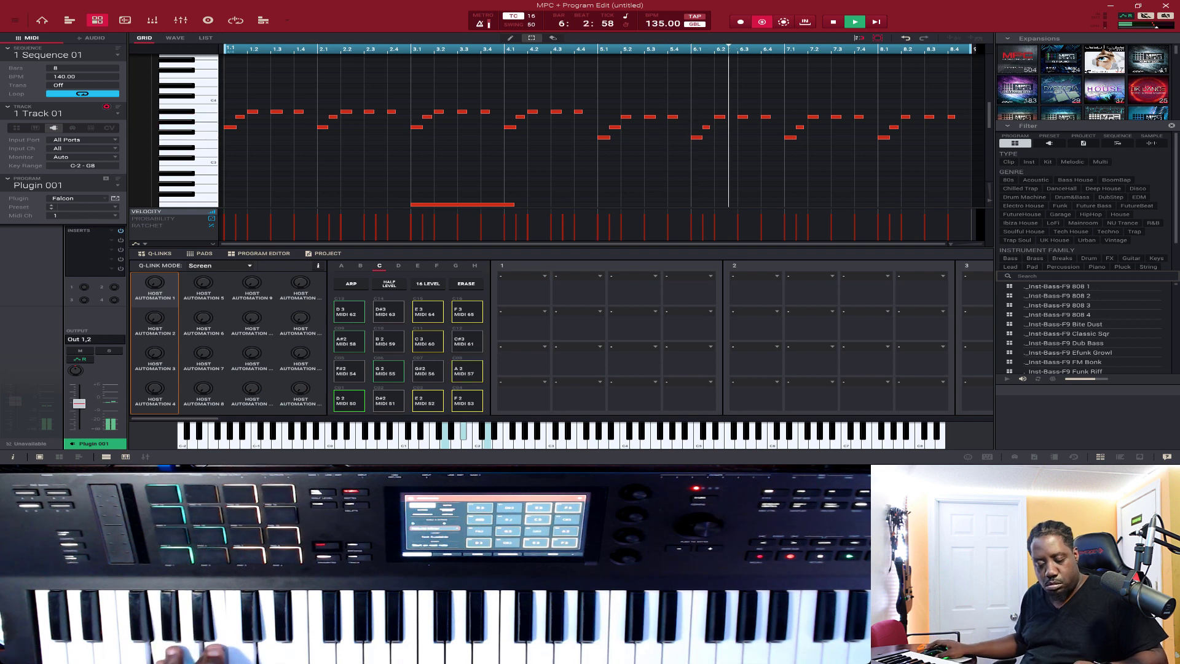
Step: Delete the sustained lower chord notes in bars 5 to 8 of Track 01, leaving the melody above them
{"action": "scroll", "coordinate": [585, 147], "scroll_direction": "down", "scroll_amount": 1}
{"action": "scroll", "coordinate": [584, 147], "scroll_direction": "down", "scroll_amount": 3}
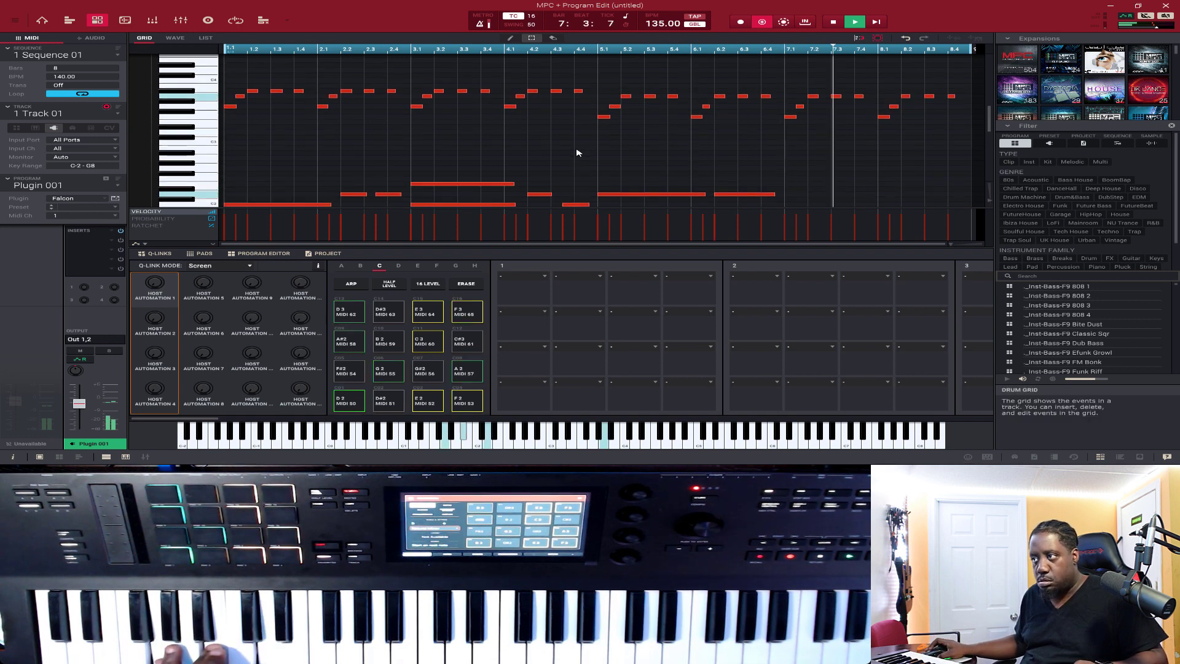
{"action": "scroll", "coordinate": [577, 148], "scroll_direction": "down", "scroll_amount": 5}
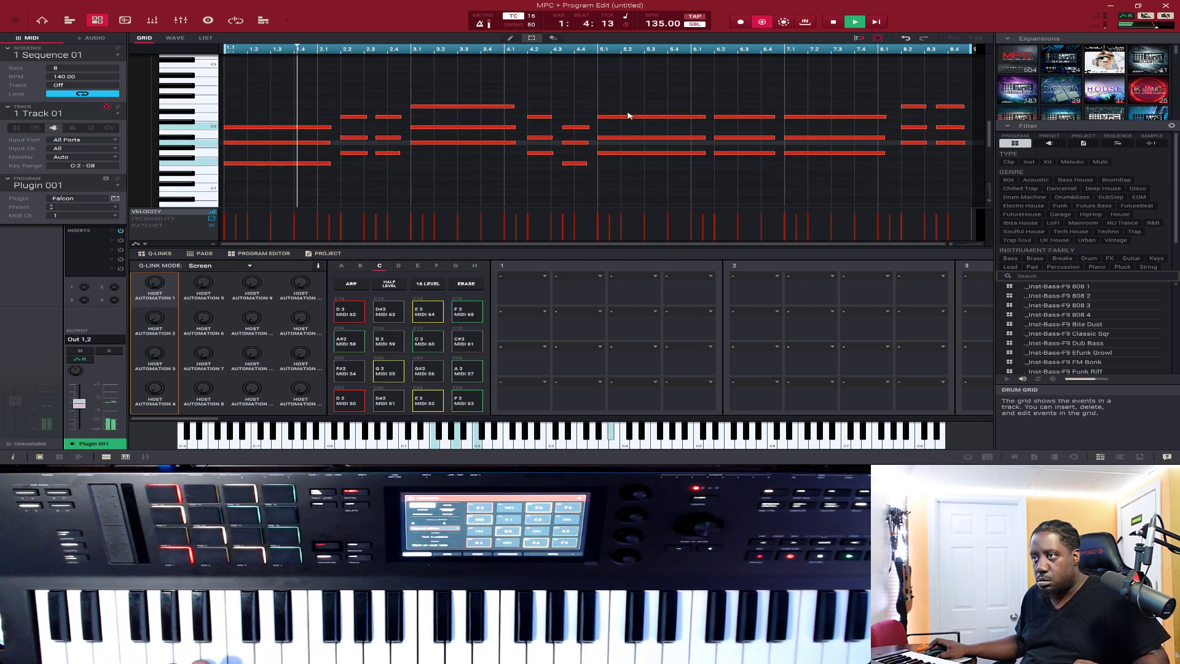
{"action": "left_click_drag", "start_coordinate": [640, 77], "coordinate": [946, 167]}
{"action": "key", "text": "Delete"}
Step: Copy the lower chord notes from bars 1 to 4 and paste them into bars 5 to 8
{"action": "key", "text": "ctrl+a"}
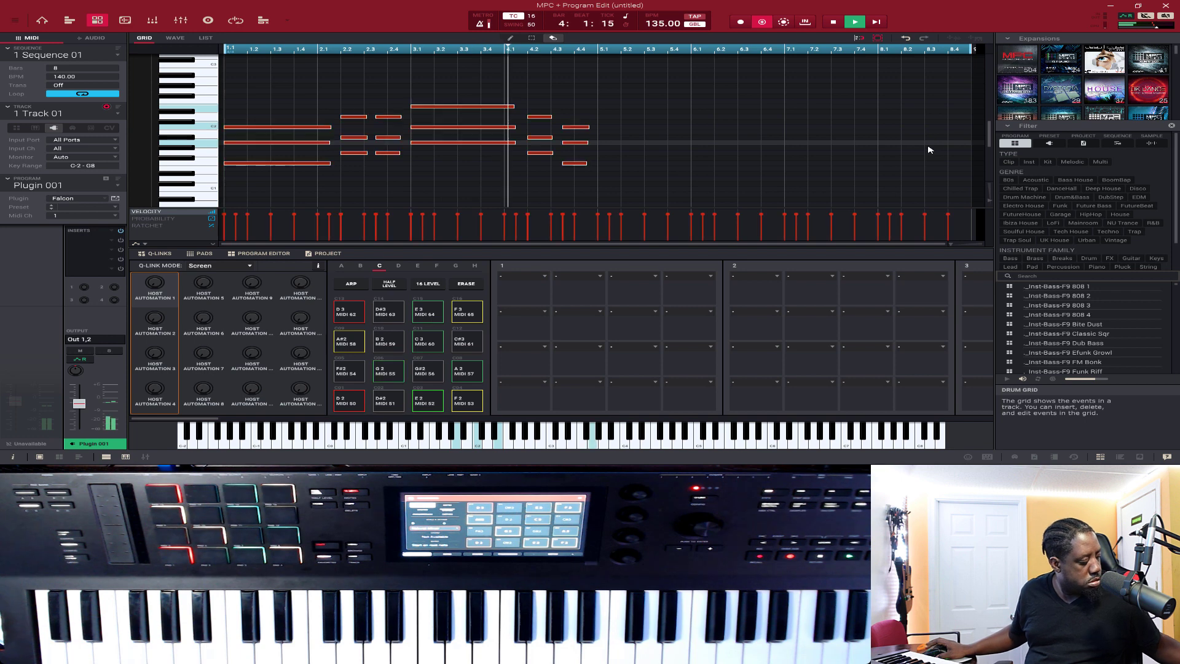
{"action": "left_click_drag", "start_coordinate": [636, 74], "coordinate": [239, 175]}
{"action": "key", "text": "ctrl+c"}
{"action": "key", "text": "ctrl+v"}
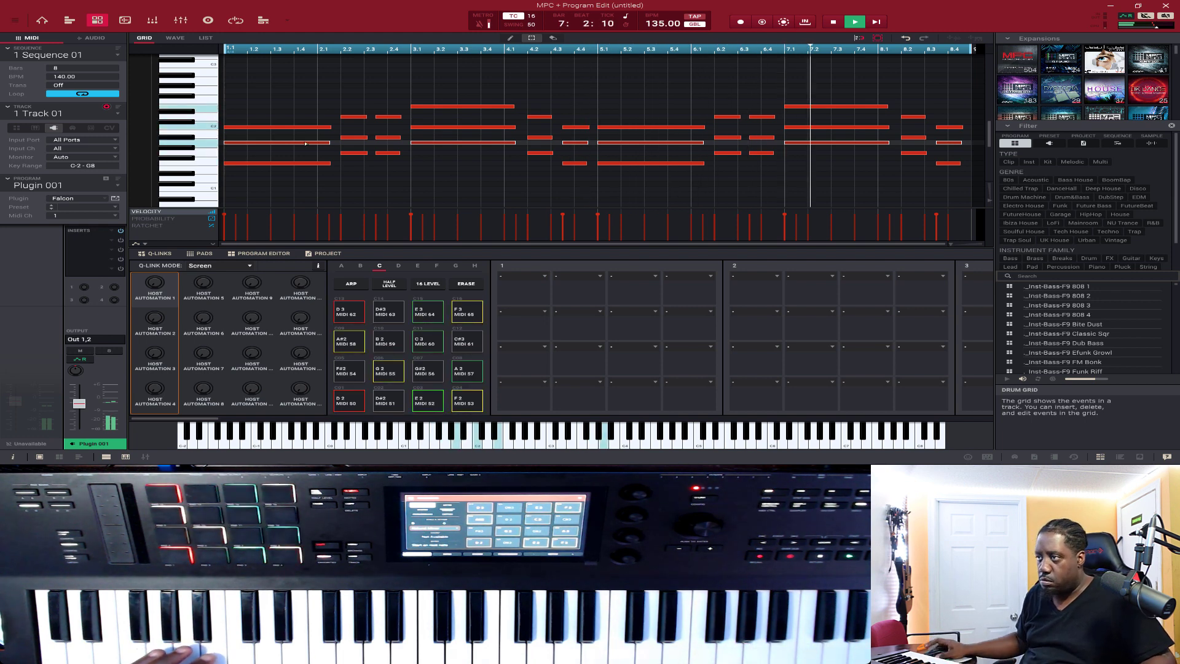
{"action": "scroll", "coordinate": [344, 139], "scroll_direction": "up", "scroll_amount": 4}
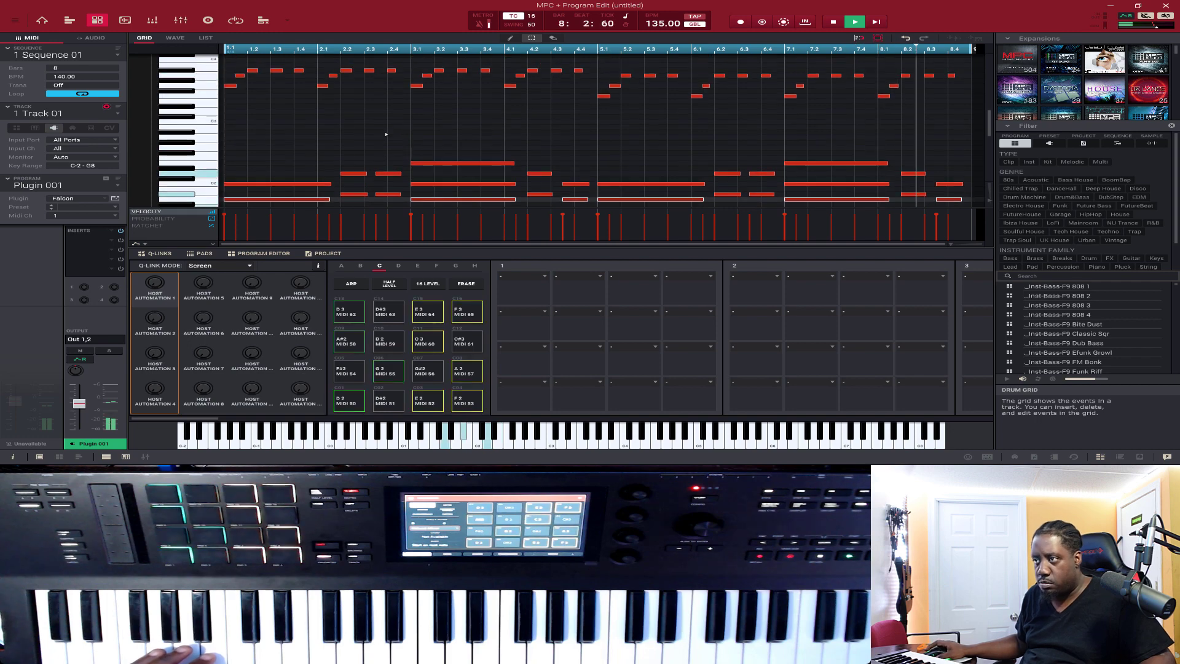
{"action": "scroll", "coordinate": [386, 134], "scroll_direction": "down", "scroll_amount": 3}
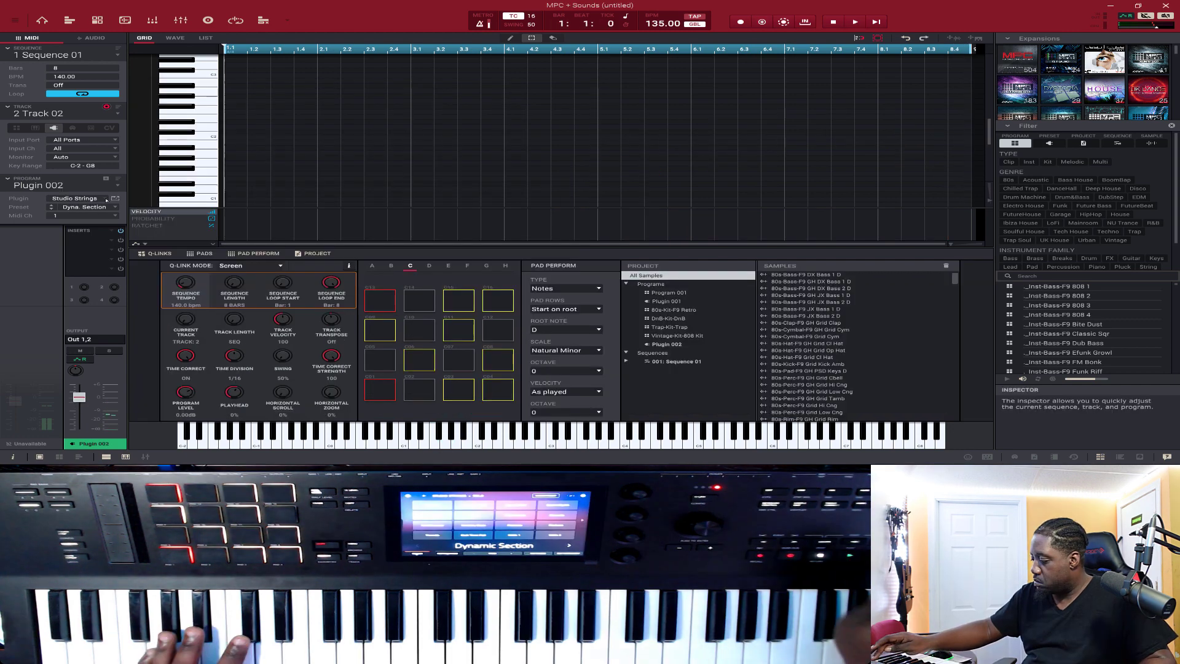
Step: Start playback on the Studio Strings track and hide the lower pad and Q-Link section to enlarge the note grid
{"action": "key", "text": "space"}
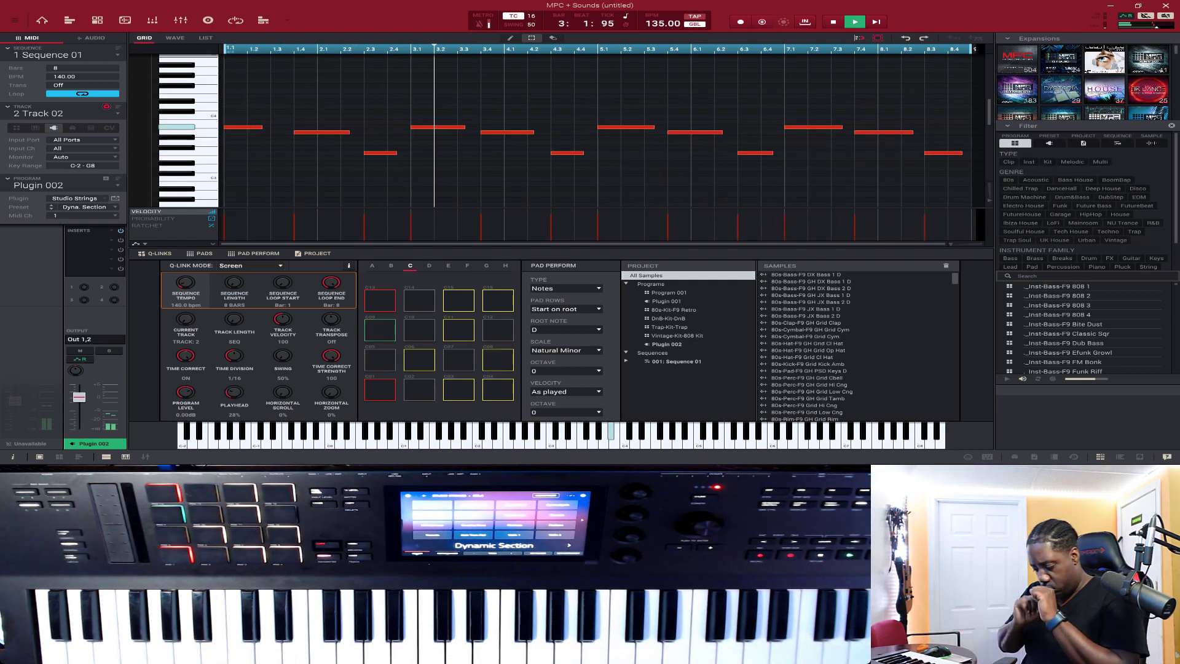
{"action": "left_click", "coordinate": [105, 457]}
{"action": "scroll", "coordinate": [422, 267], "scroll_direction": "up", "scroll_amount": 1}
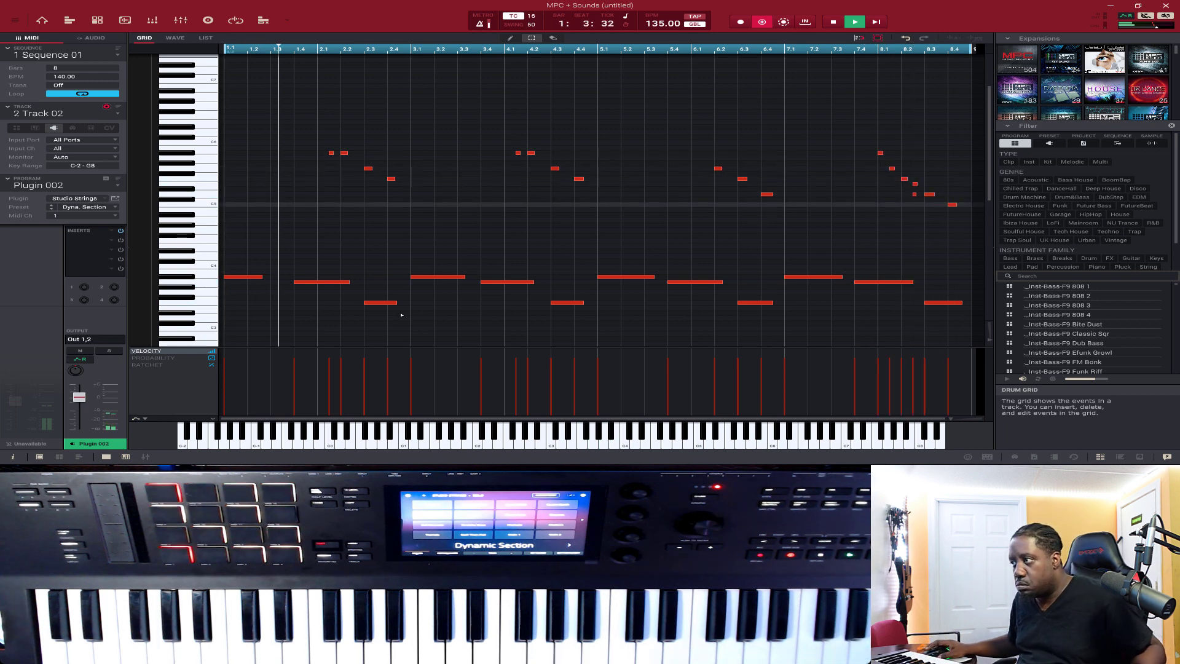
Step: Remove the stray short note in bar 8 and lower the velocity of all the upper string melody notes together
{"action": "left_click", "coordinate": [914, 194]}
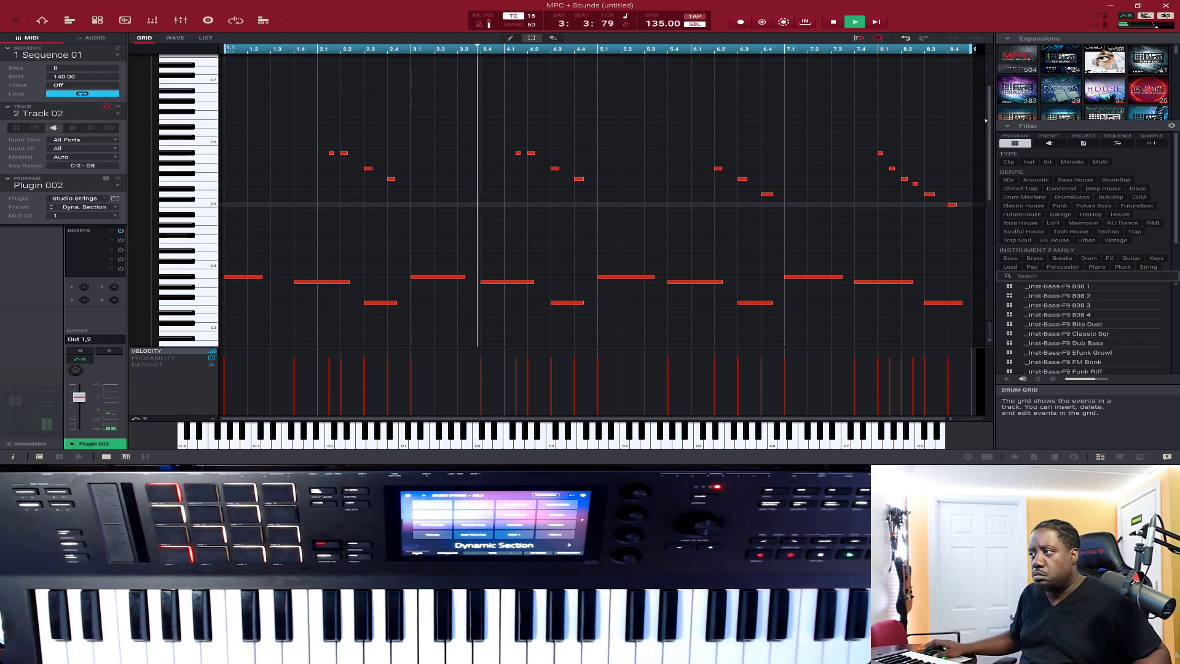
{"action": "left_click_drag", "start_coordinate": [957, 119], "coordinate": [311, 219]}
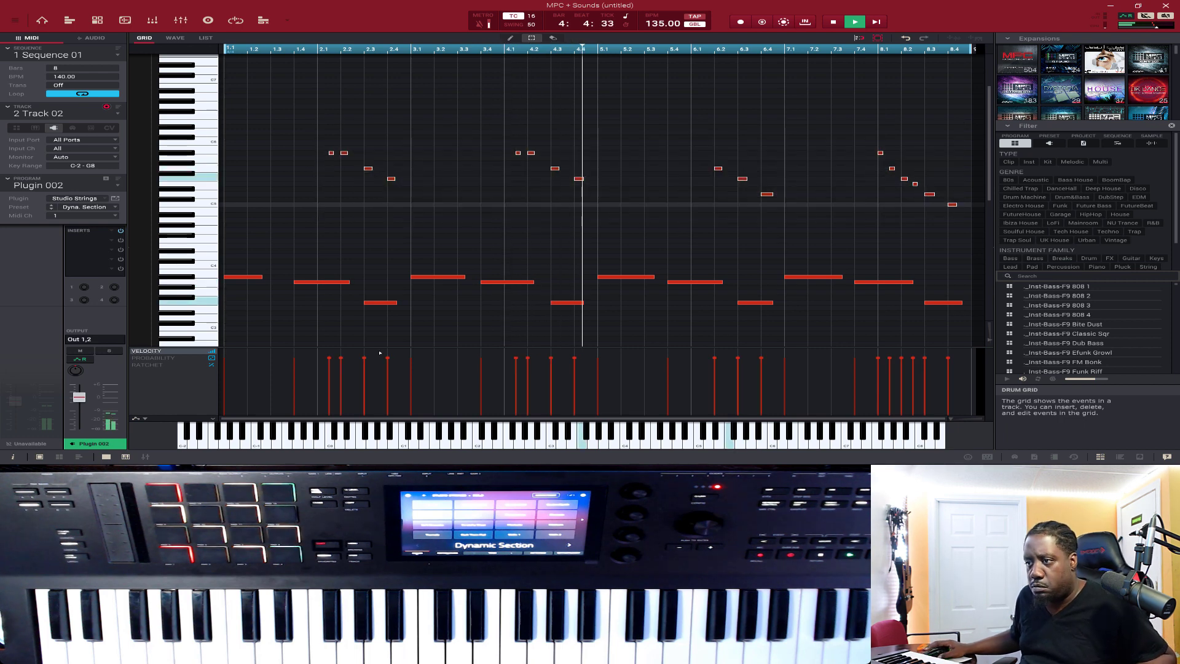
{"action": "left_click_drag", "start_coordinate": [389, 365], "coordinate": [390, 379]}
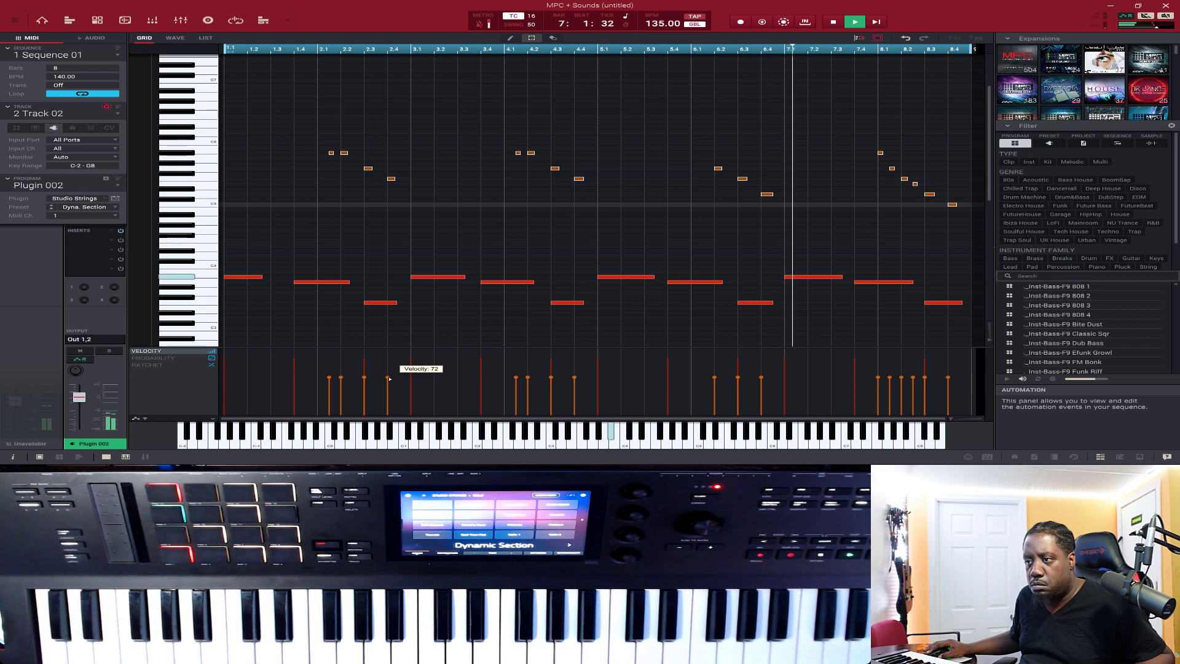
Step: Add AIR Delay to the first insert slot of Plugin 002, open its editor and move on from the Init preset
{"action": "left_click", "coordinate": [115, 241]}
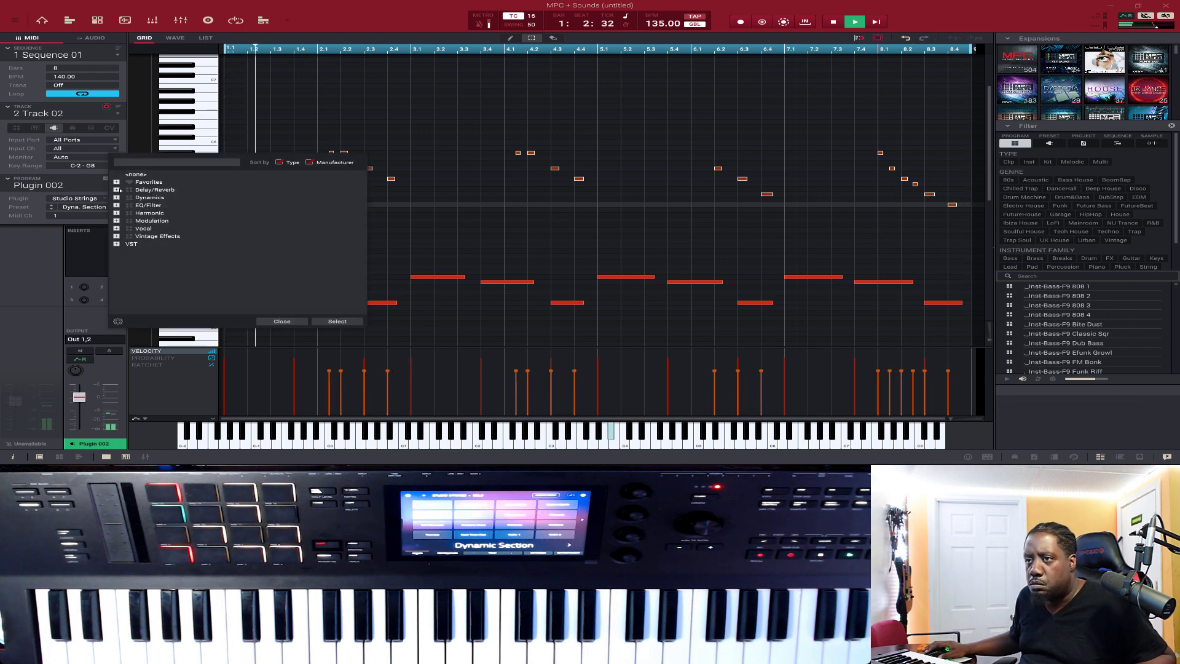
{"action": "left_click", "coordinate": [116, 190]}
{"action": "left_click", "coordinate": [128, 198]}
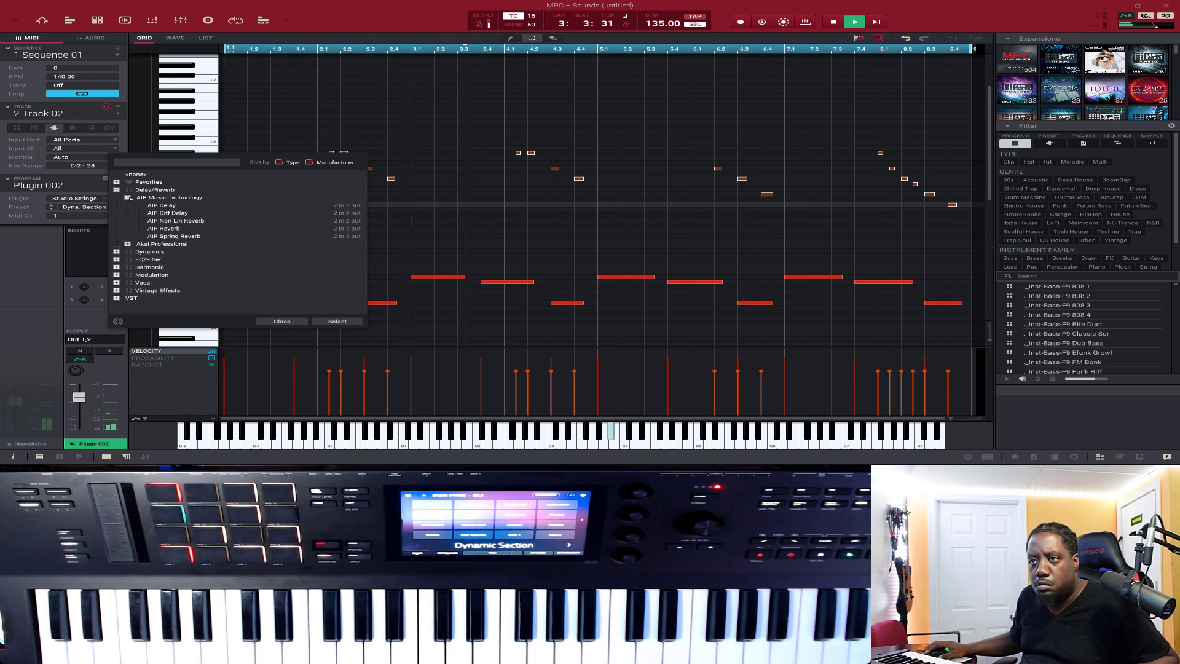
{"action": "double_click", "coordinate": [161, 206]}
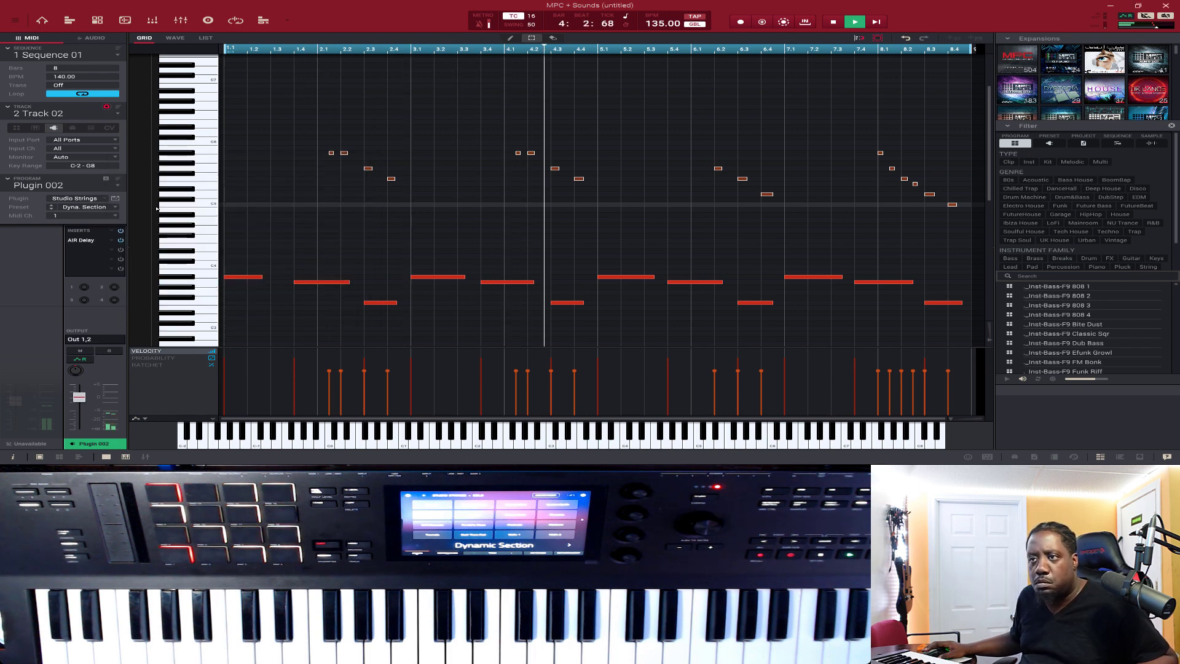
{"action": "double_click", "coordinate": [91, 240]}
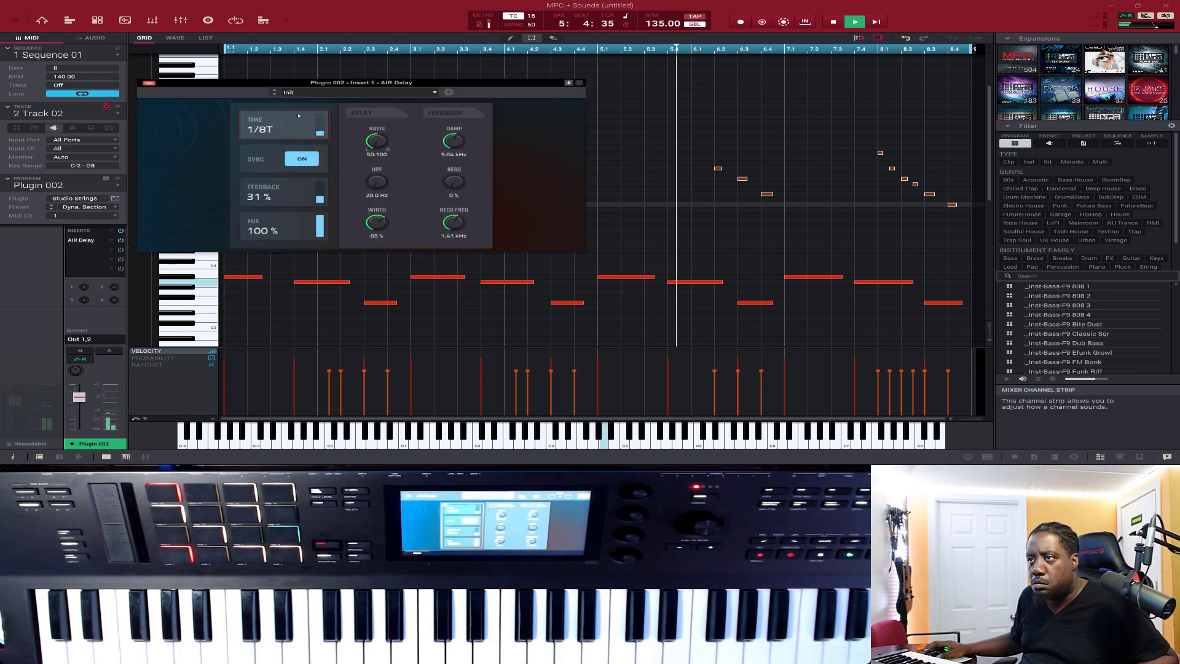
{"action": "left_click", "coordinate": [274, 95]}
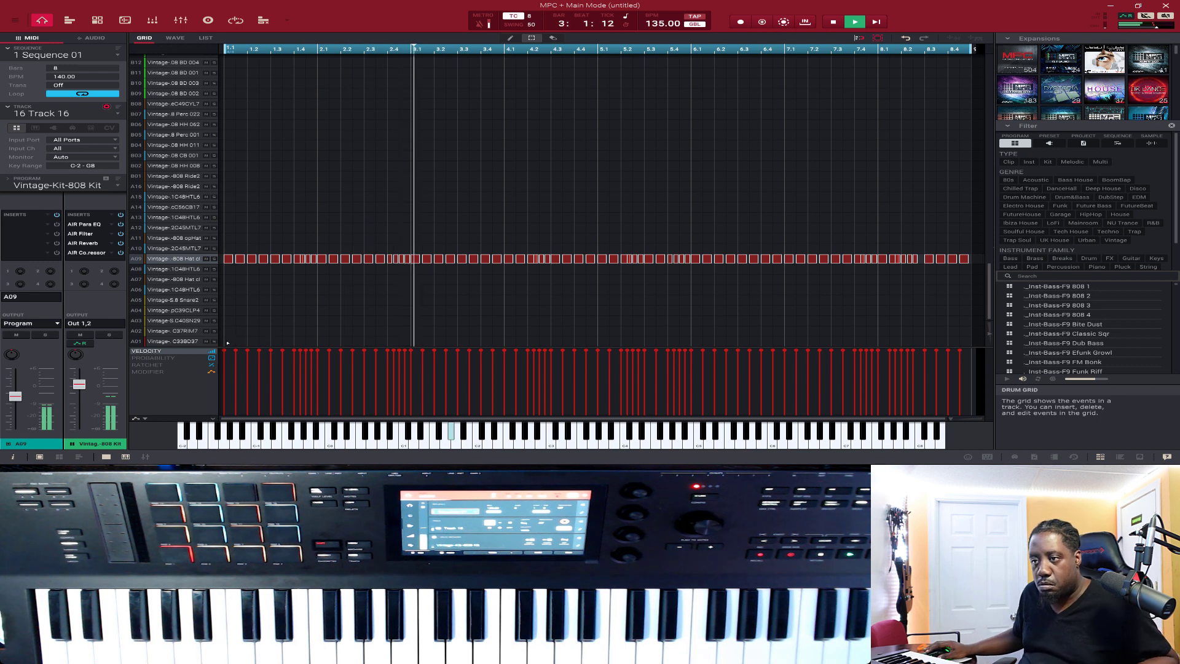
Step: Lower the velocity of the whole 808 hi-hat pattern and move the selected A06 drum hits down to row A01
{"action": "left_click_drag", "start_coordinate": [225, 352], "coordinate": [226, 380]}
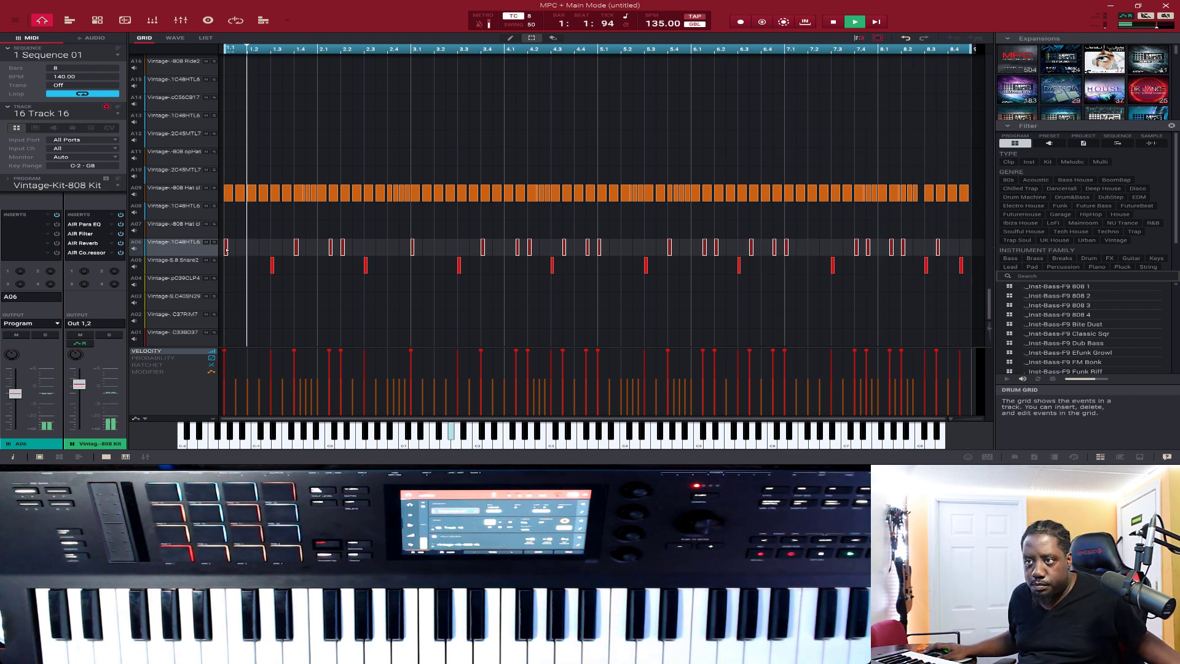
{"action": "left_click_drag", "start_coordinate": [226, 248], "coordinate": [205, 344]}
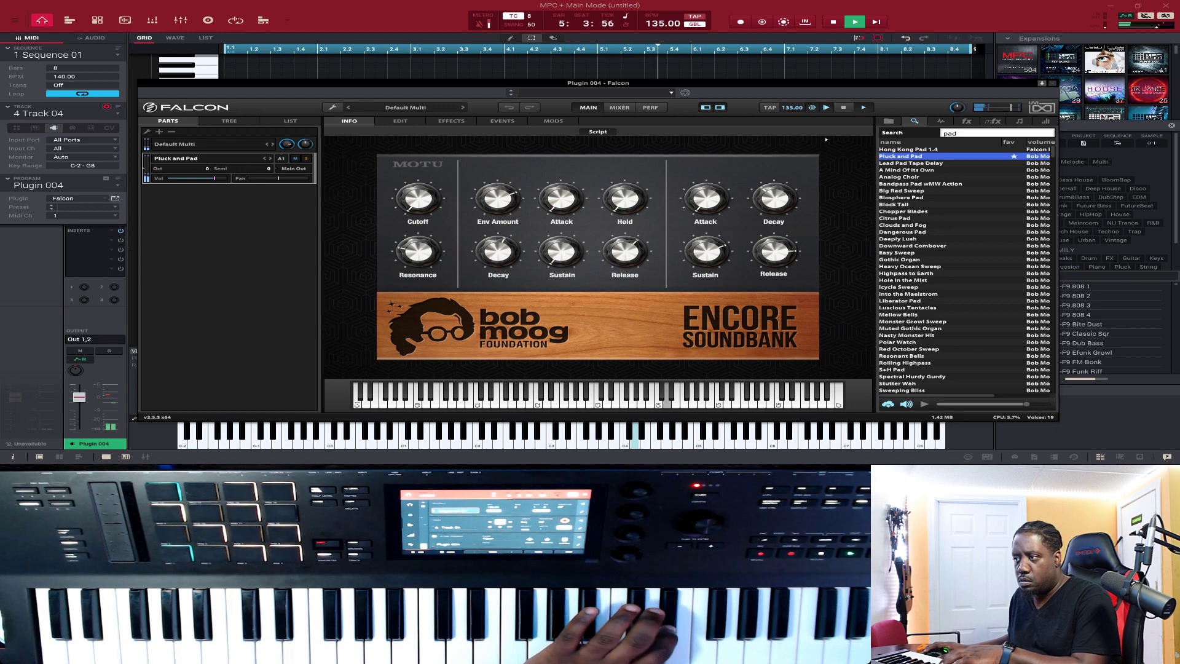
Step: Close the Falcon instrument window and trim the start of the long lower pad note from bar 3 to 4.2
{"action": "left_click", "coordinate": [1052, 83]}
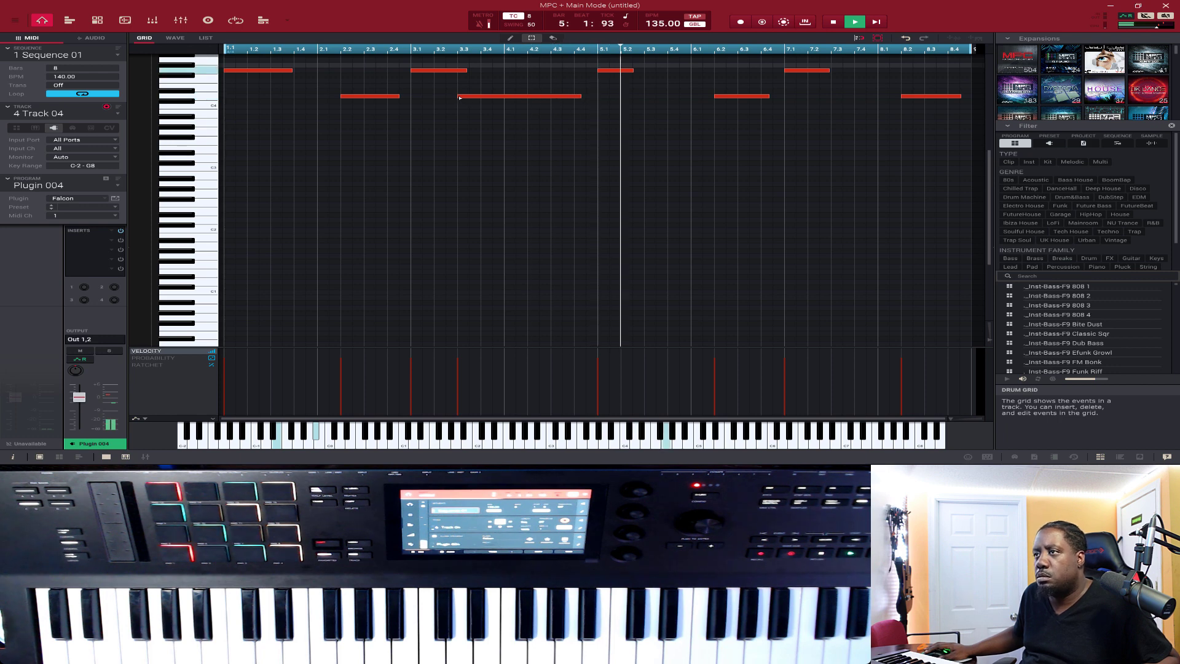
{"action": "left_click_drag", "start_coordinate": [459, 99], "coordinate": [533, 99]}
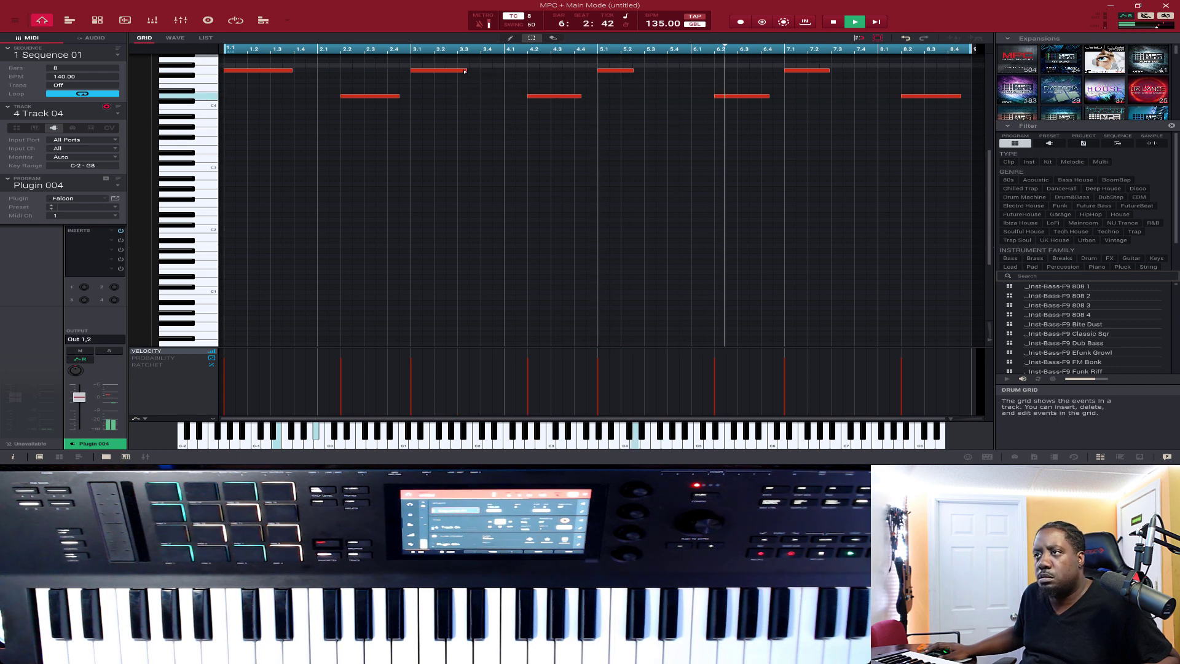
Step: Lengthen the upper pad notes starting at bars 3, 5 and 7, and slightly extend the lower note in bar 4
{"action": "mouse_move", "coordinate": [467, 71]}
{"action": "left_mouse_down"}
{"action": "mouse_move", "coordinate": [503, 76]}
{"action": "mouse_move", "coordinate": [487, 79]}
{"action": "left_mouse_up"}
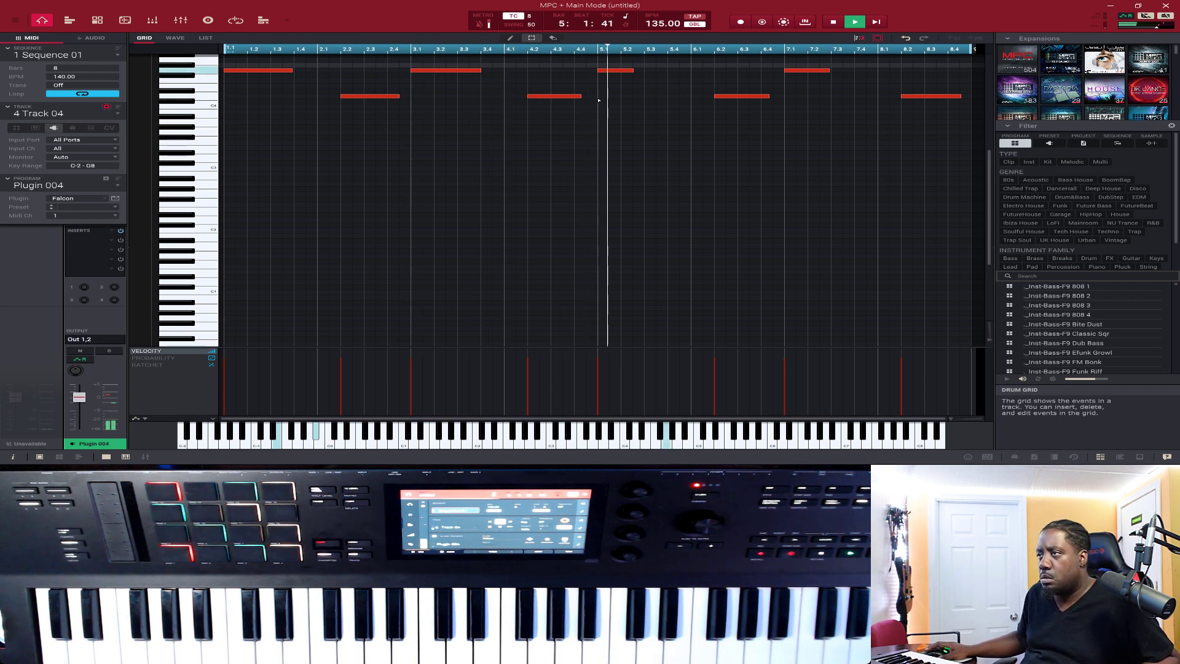
{"action": "left_click_drag", "start_coordinate": [581, 98], "coordinate": [591, 100]}
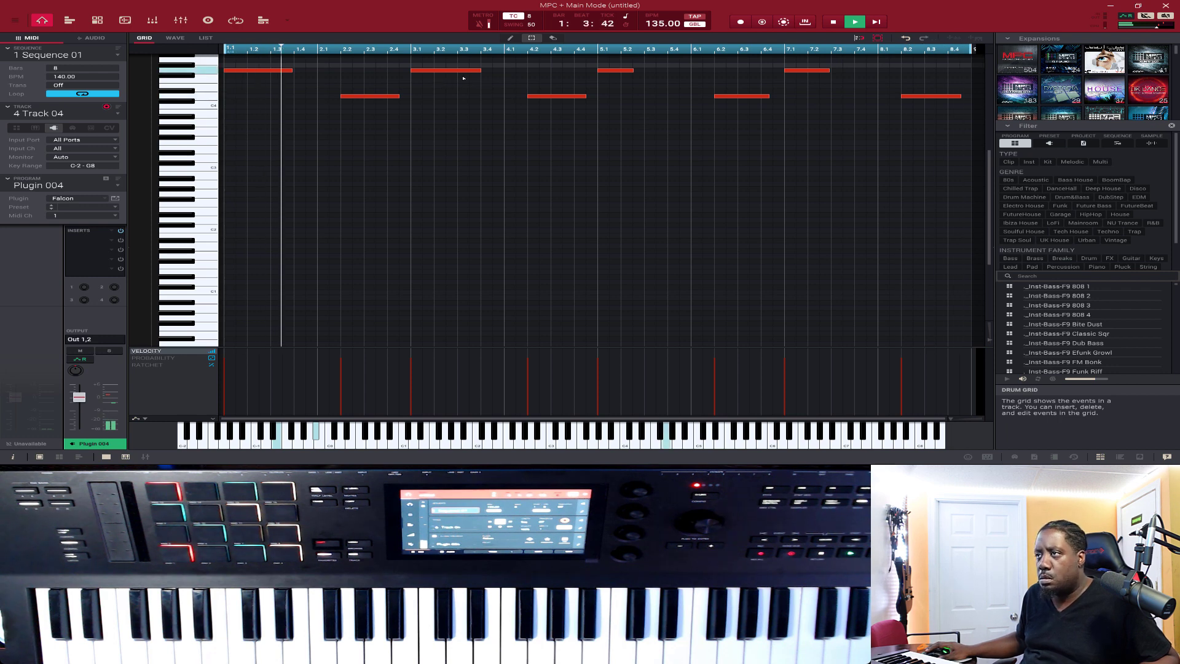
{"action": "left_click_drag", "start_coordinate": [634, 71], "coordinate": [666, 76]}
{"action": "left_click_drag", "start_coordinate": [828, 69], "coordinate": [854, 71]}
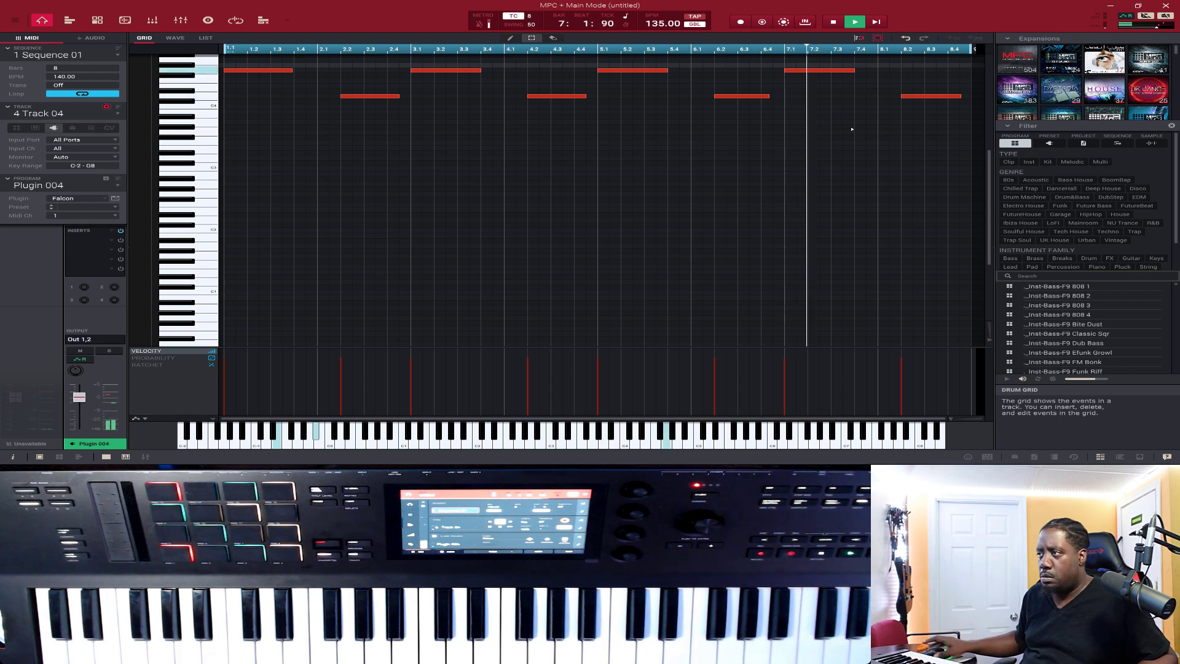
{"action": "scroll", "coordinate": [814, 157], "scroll_direction": "up", "scroll_amount": 2}
{"action": "scroll", "coordinate": [812, 156], "scroll_direction": "up", "scroll_amount": 1}
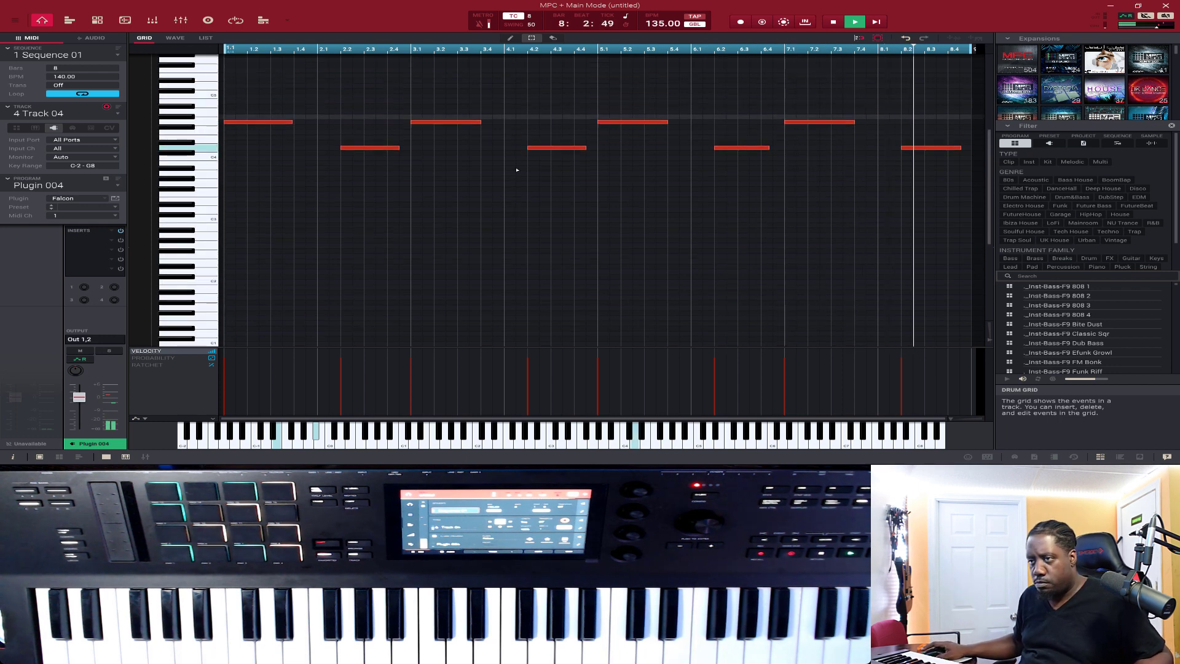